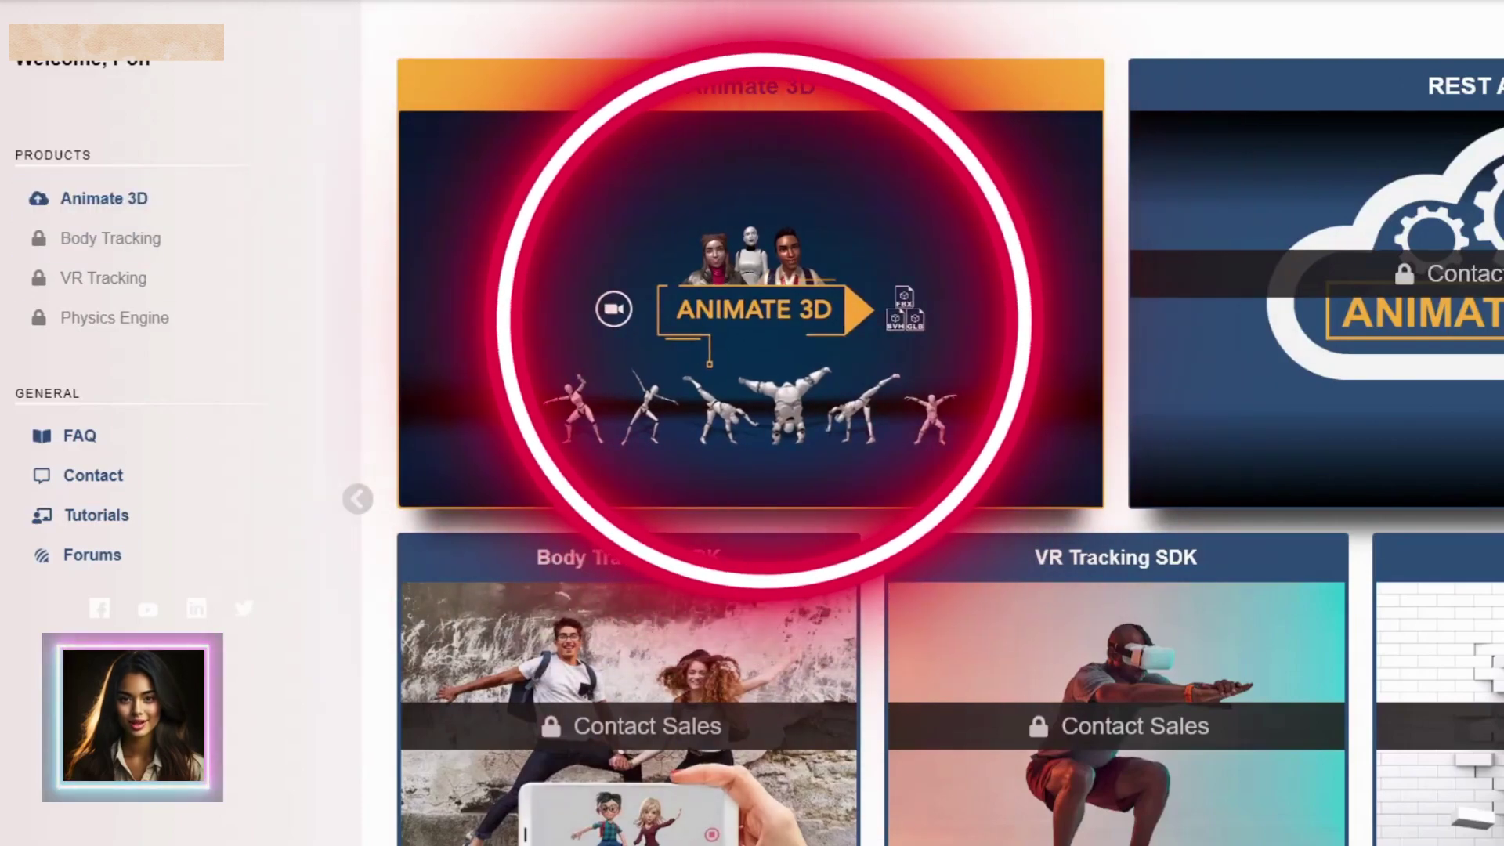
Step: From the Animate 3D dashboard, begin a stylized avatar with the Feminine body type
left_click(825, 315)
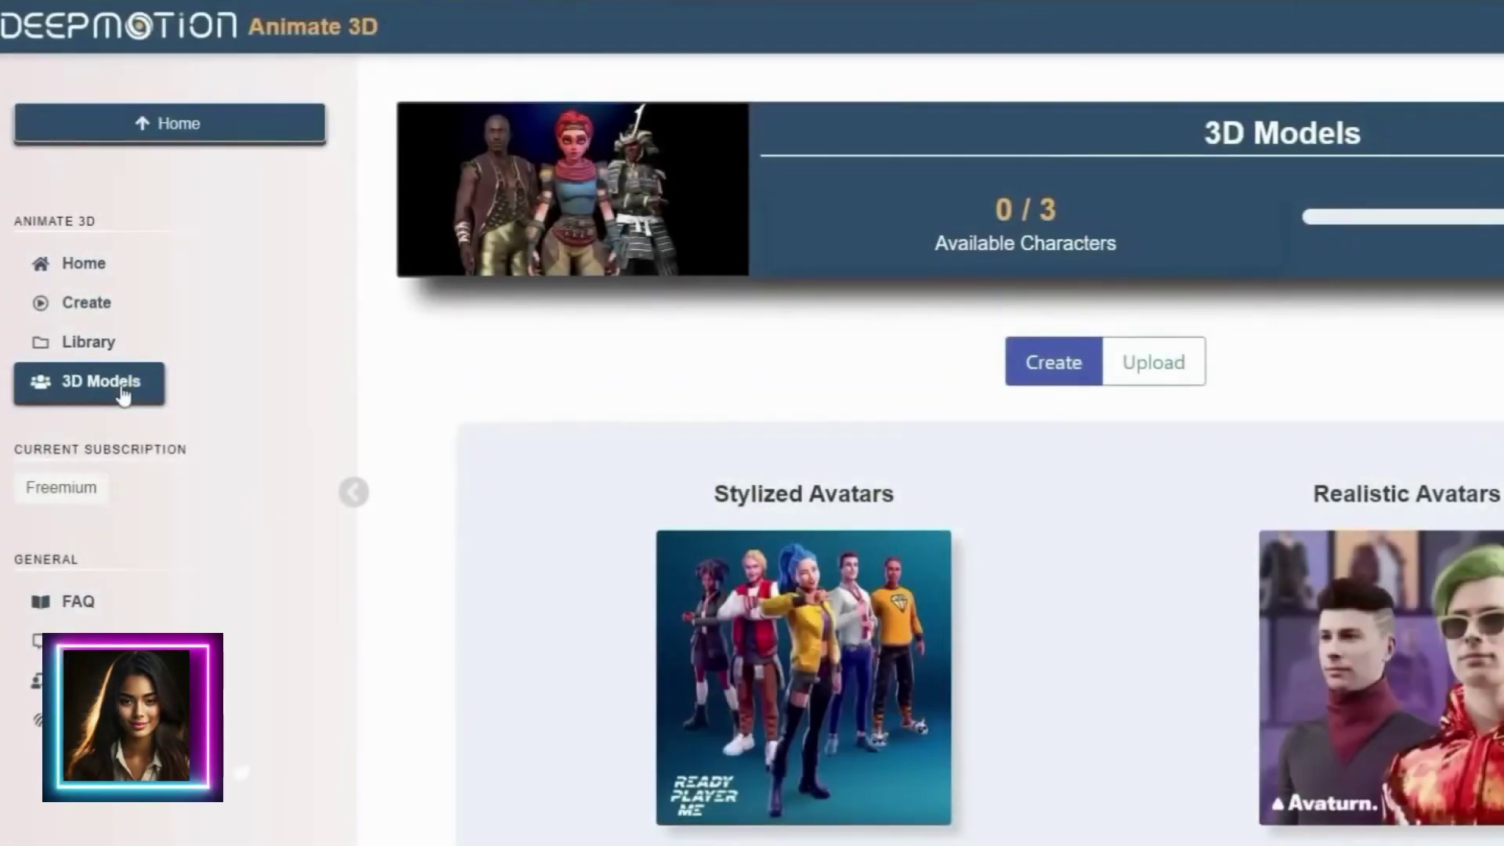
left_click(795, 672)
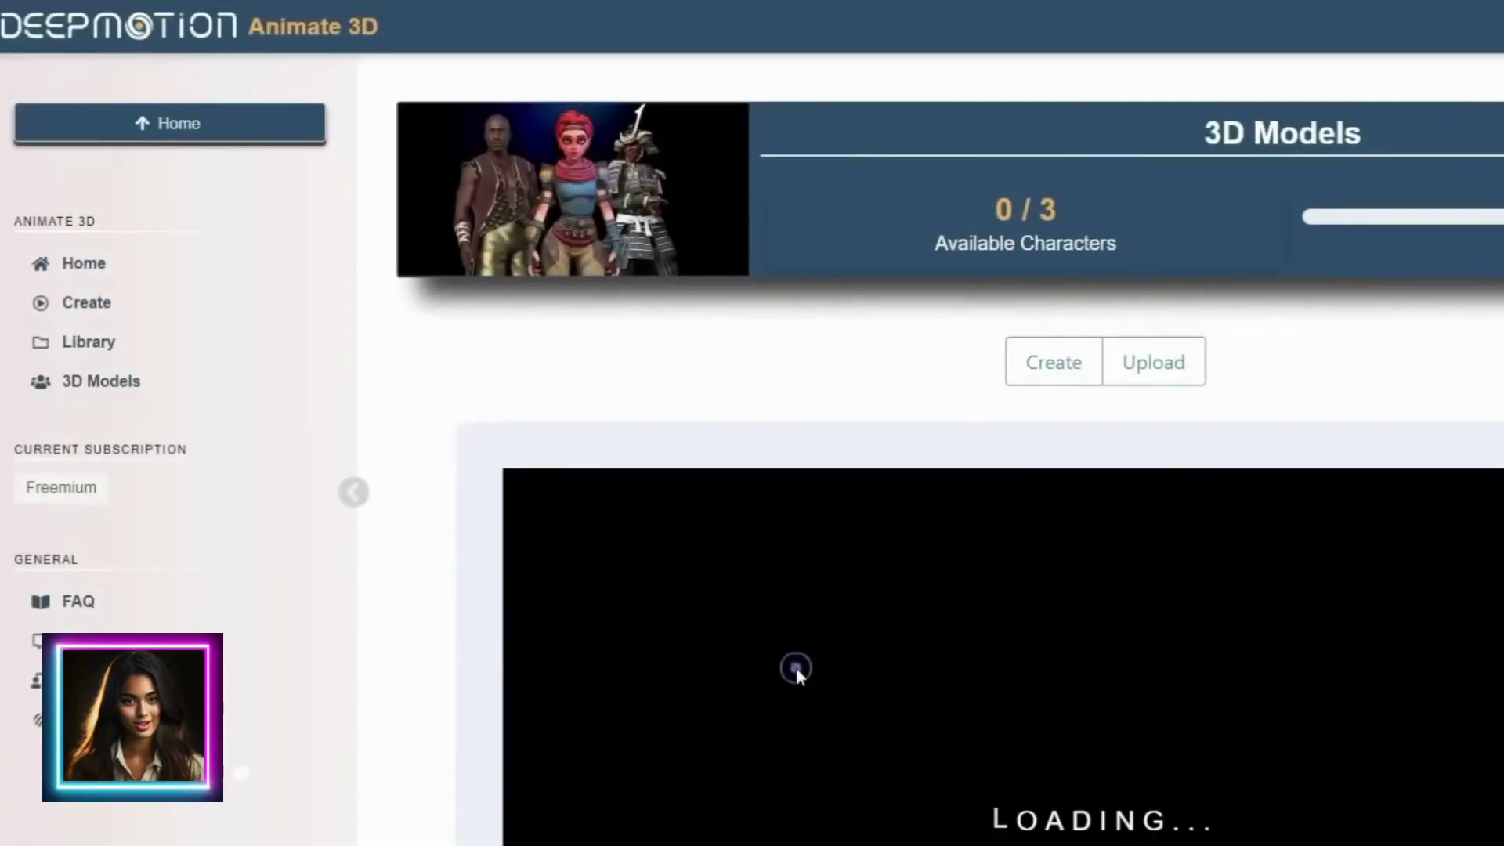
scroll(966, 623, "down", 3)
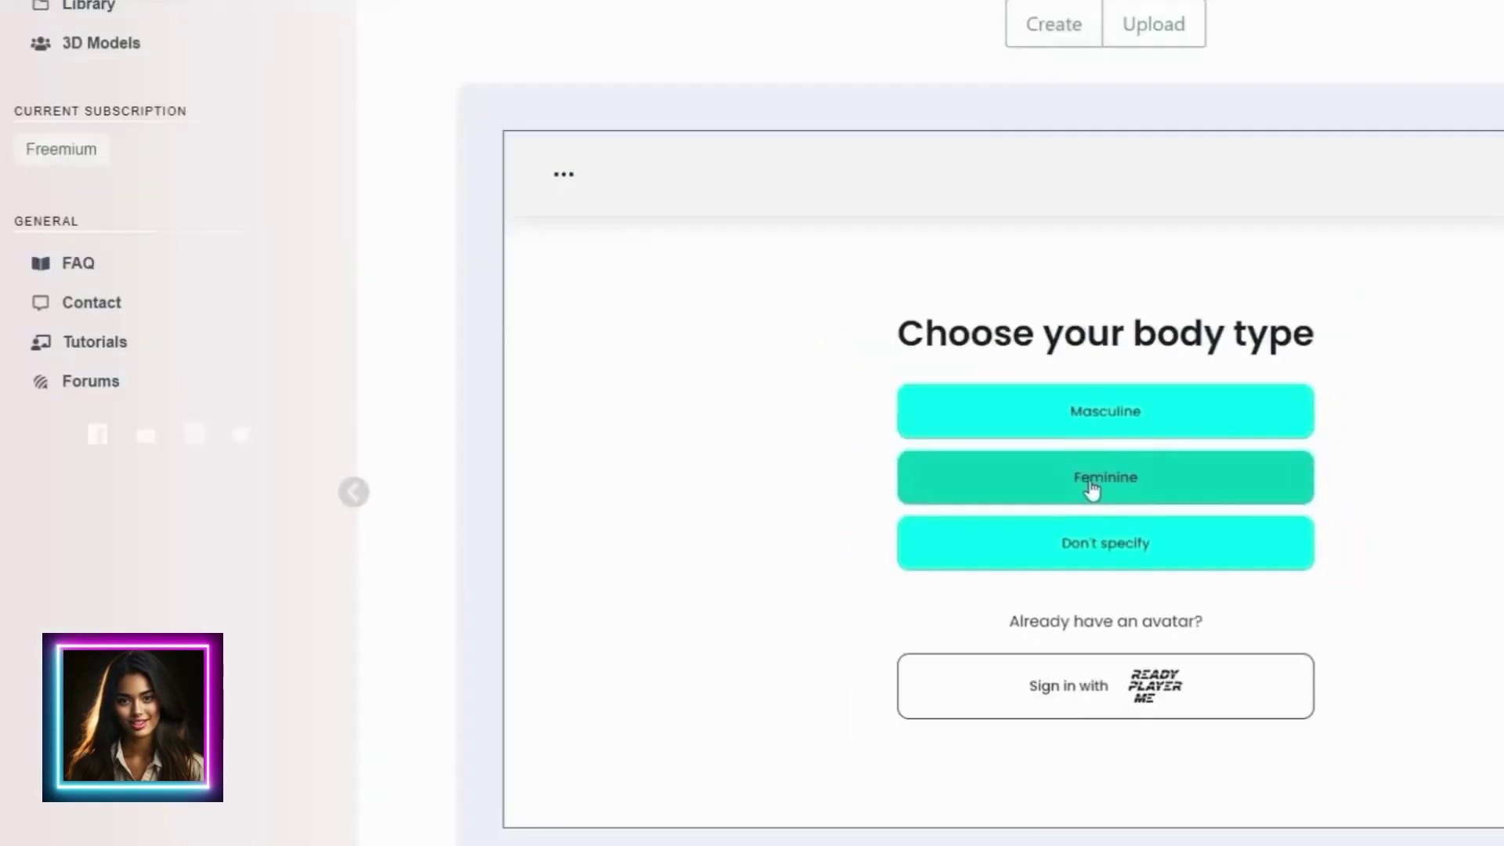
left_click(1090, 478)
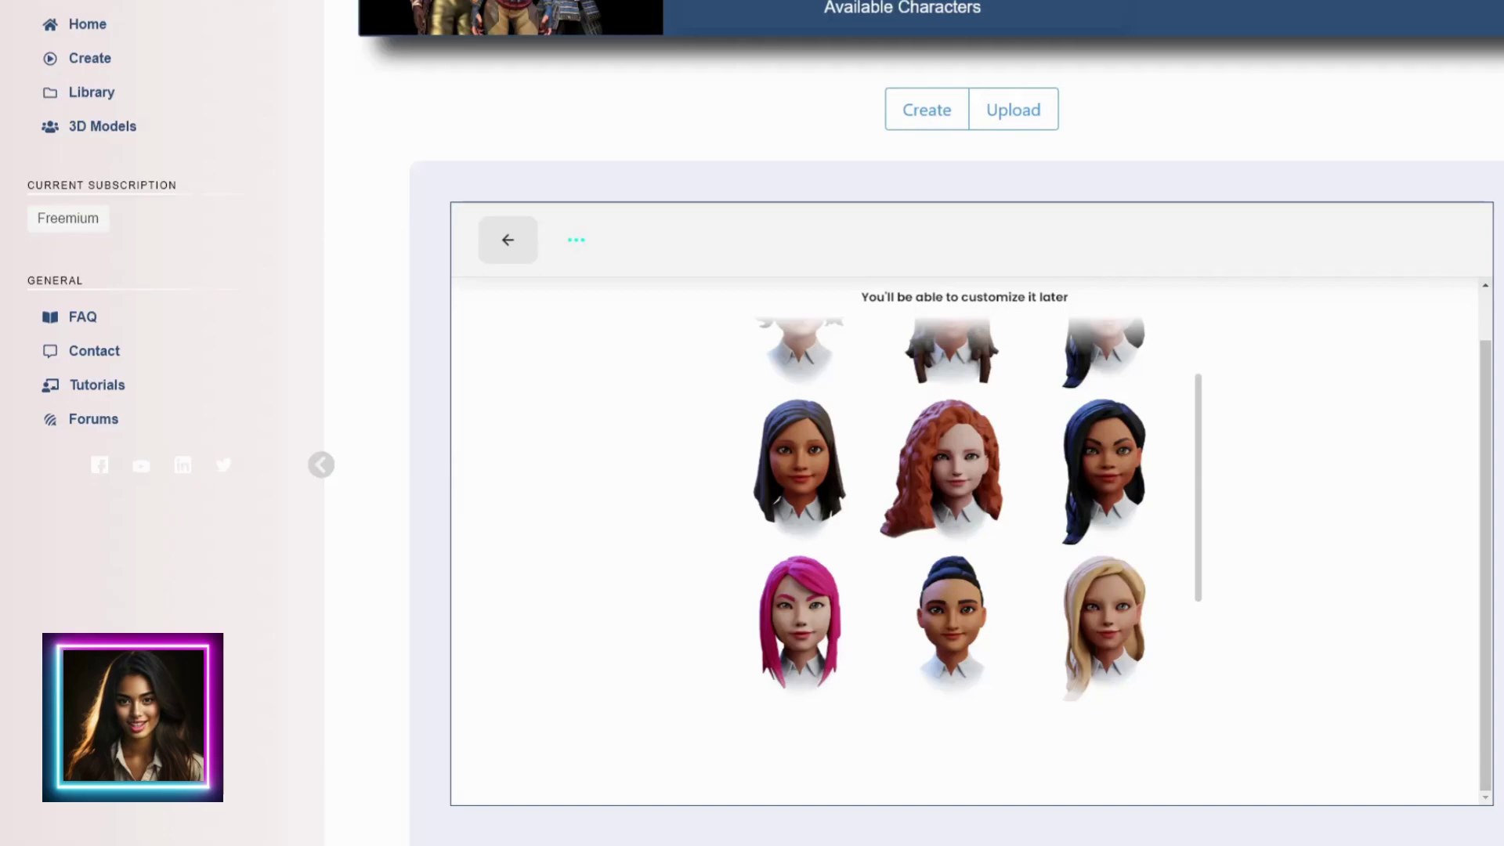
Step: Pick the curly red-haired starter avatar and browse its nose shape options
left_click(947, 470)
left_click(964, 745)
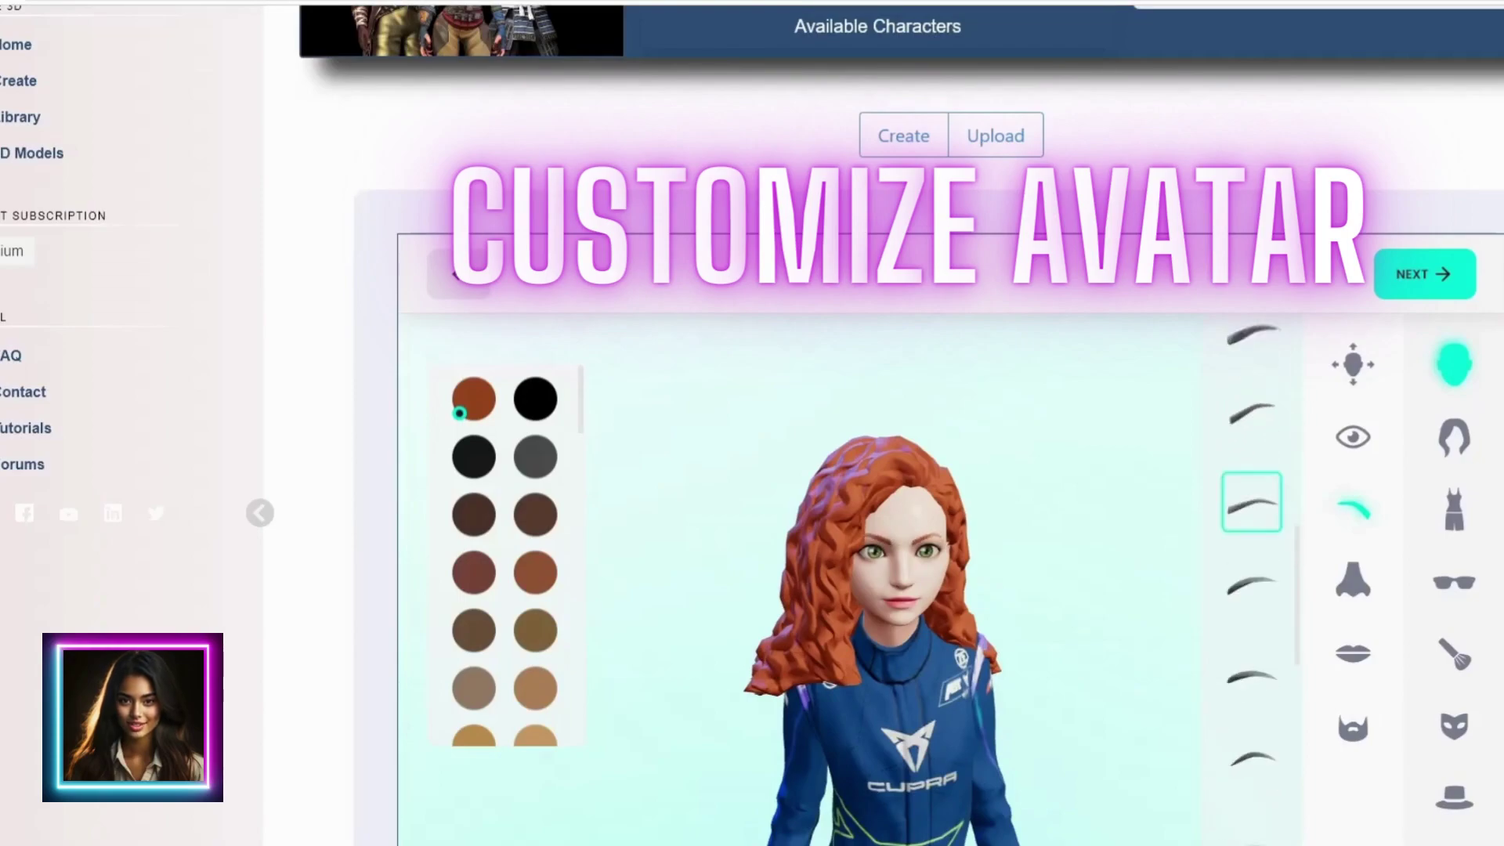
left_click(1352, 579)
Step: Give the avatar short hair and try the brown coat and tan jacket outfits
left_click(1454, 438)
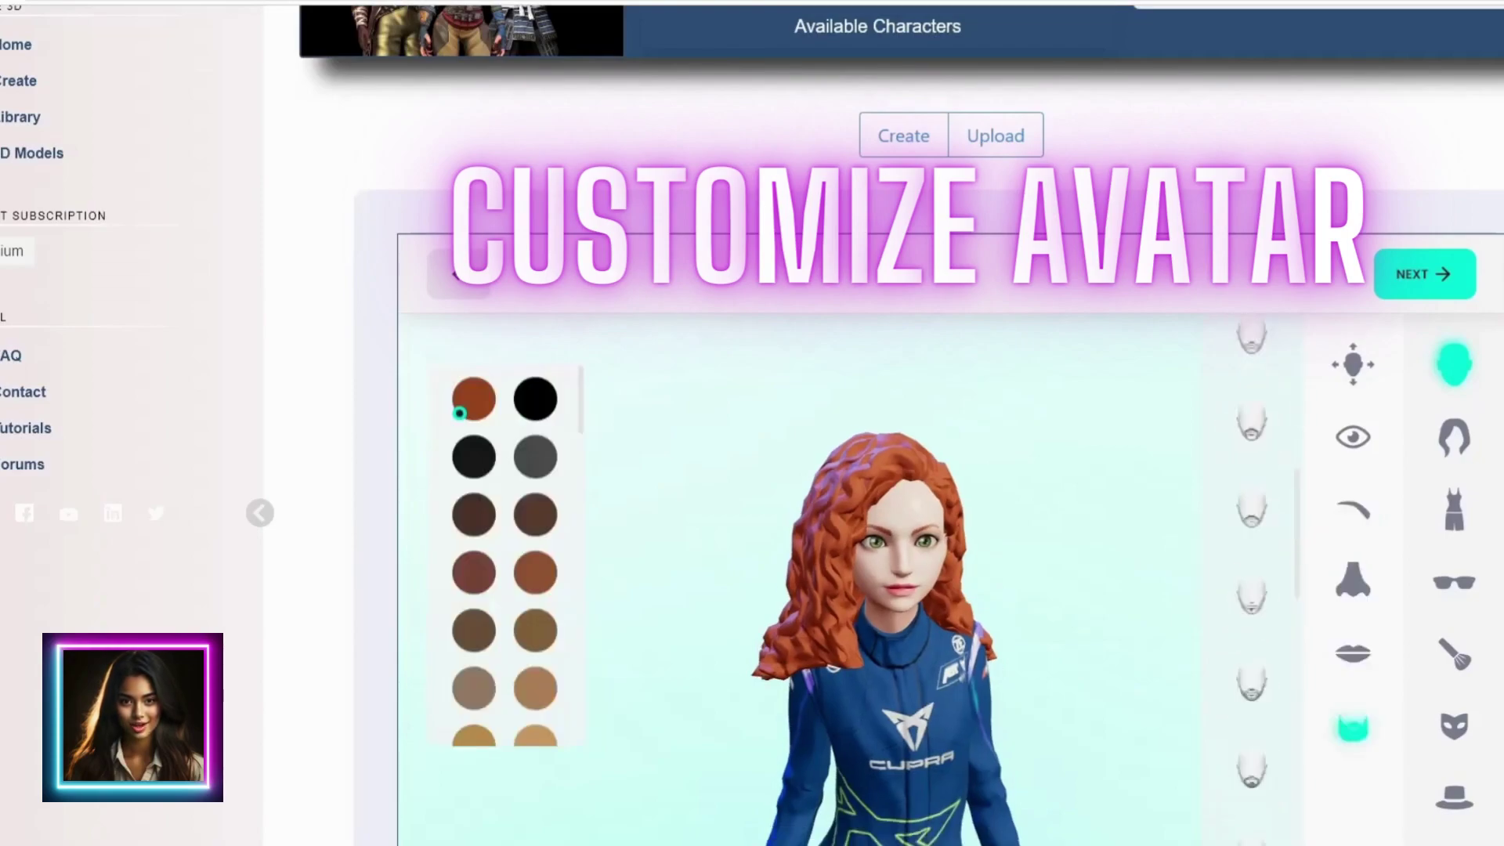
left_click(1175, 392)
left_click(1454, 509)
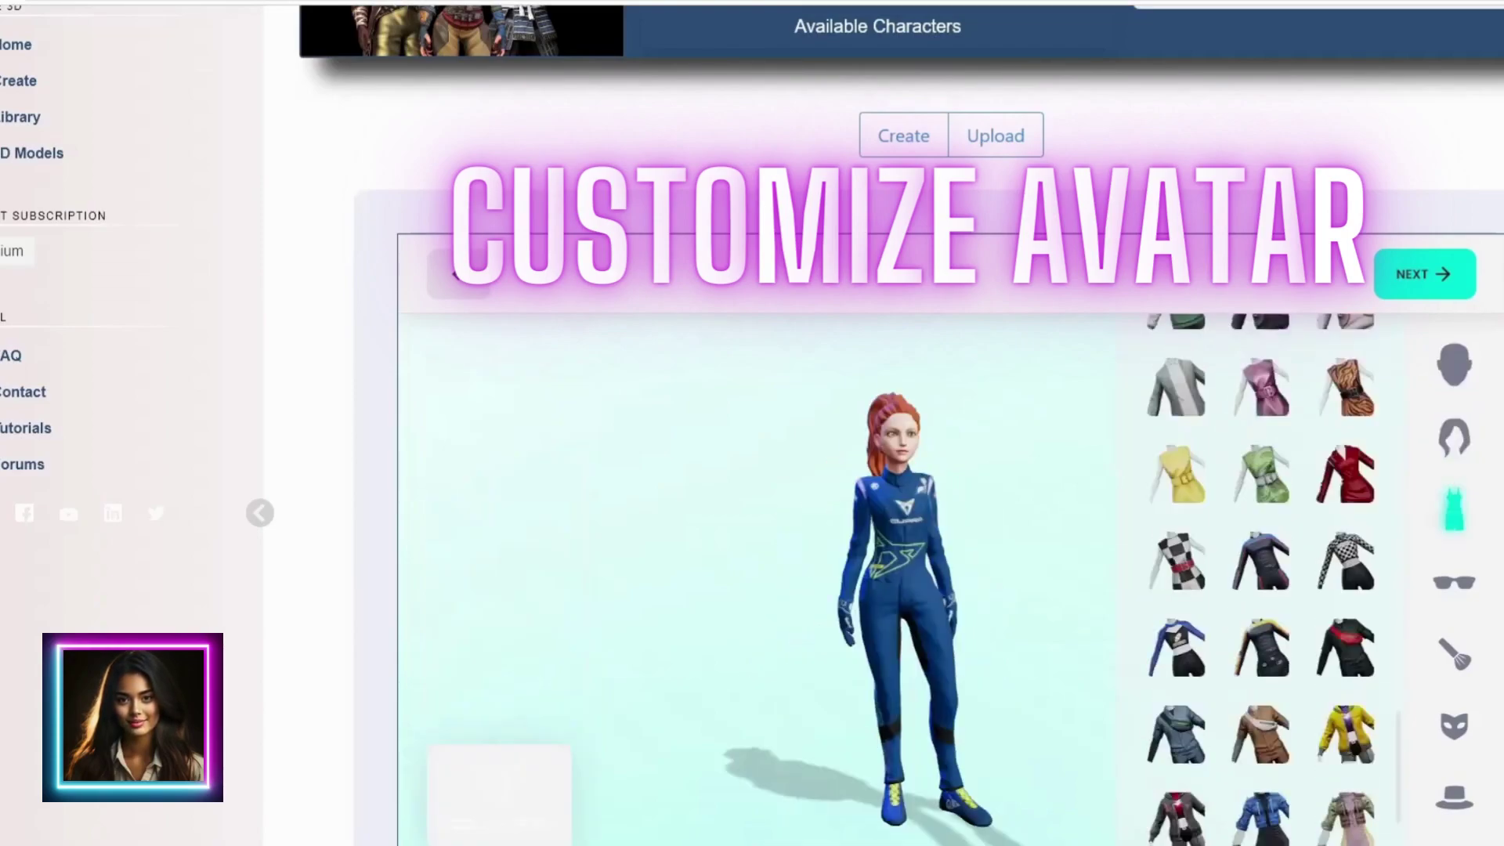
left_click(1260, 658)
scroll(1260, 576, "down", 2)
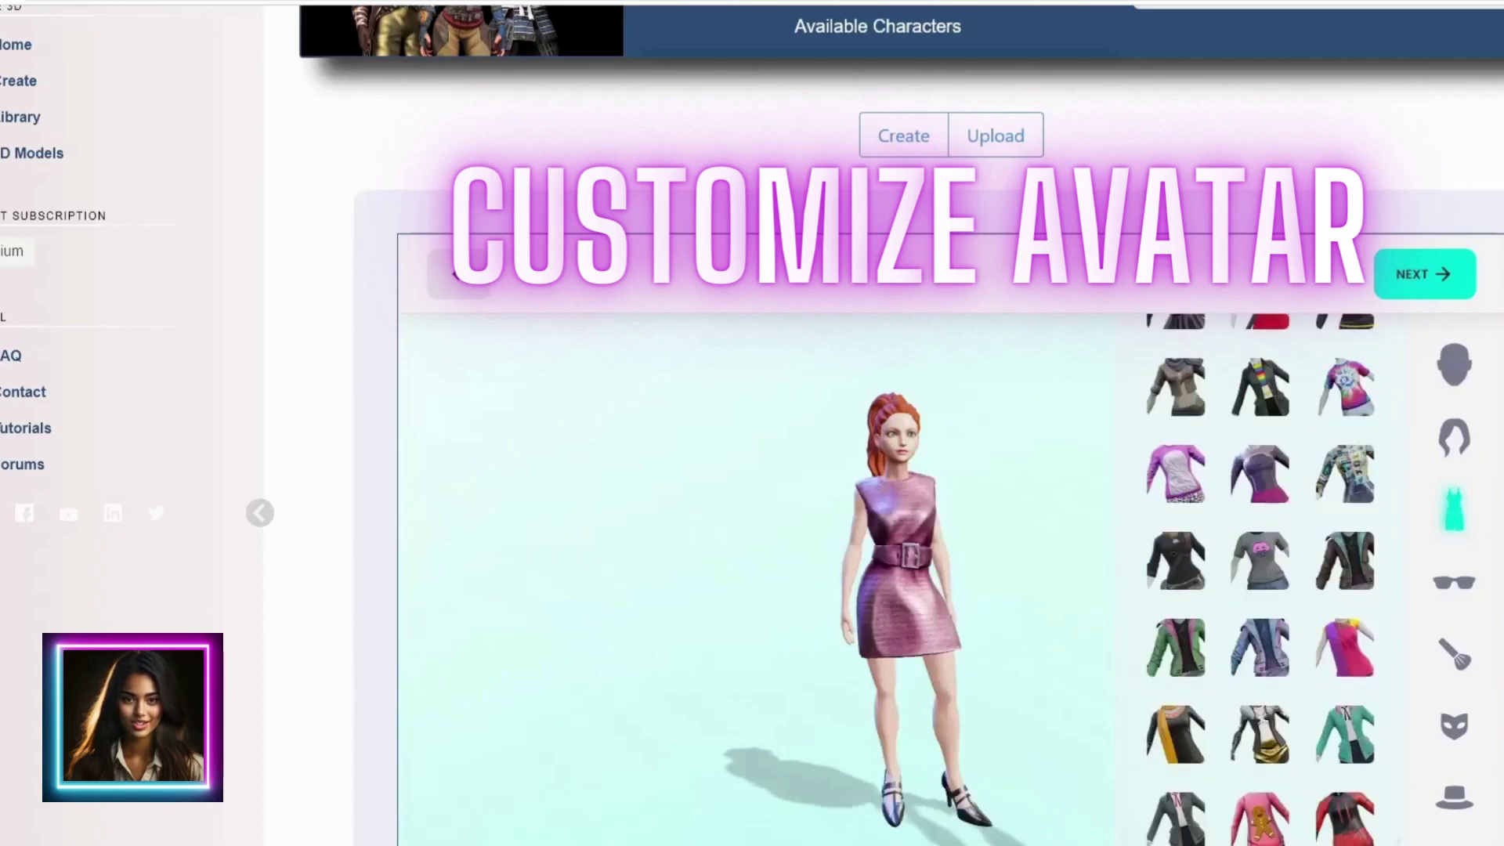
scroll(1261, 576, "down", 2)
left_click(1345, 441)
scroll(1261, 576, "up", 1)
left_click(1175, 792)
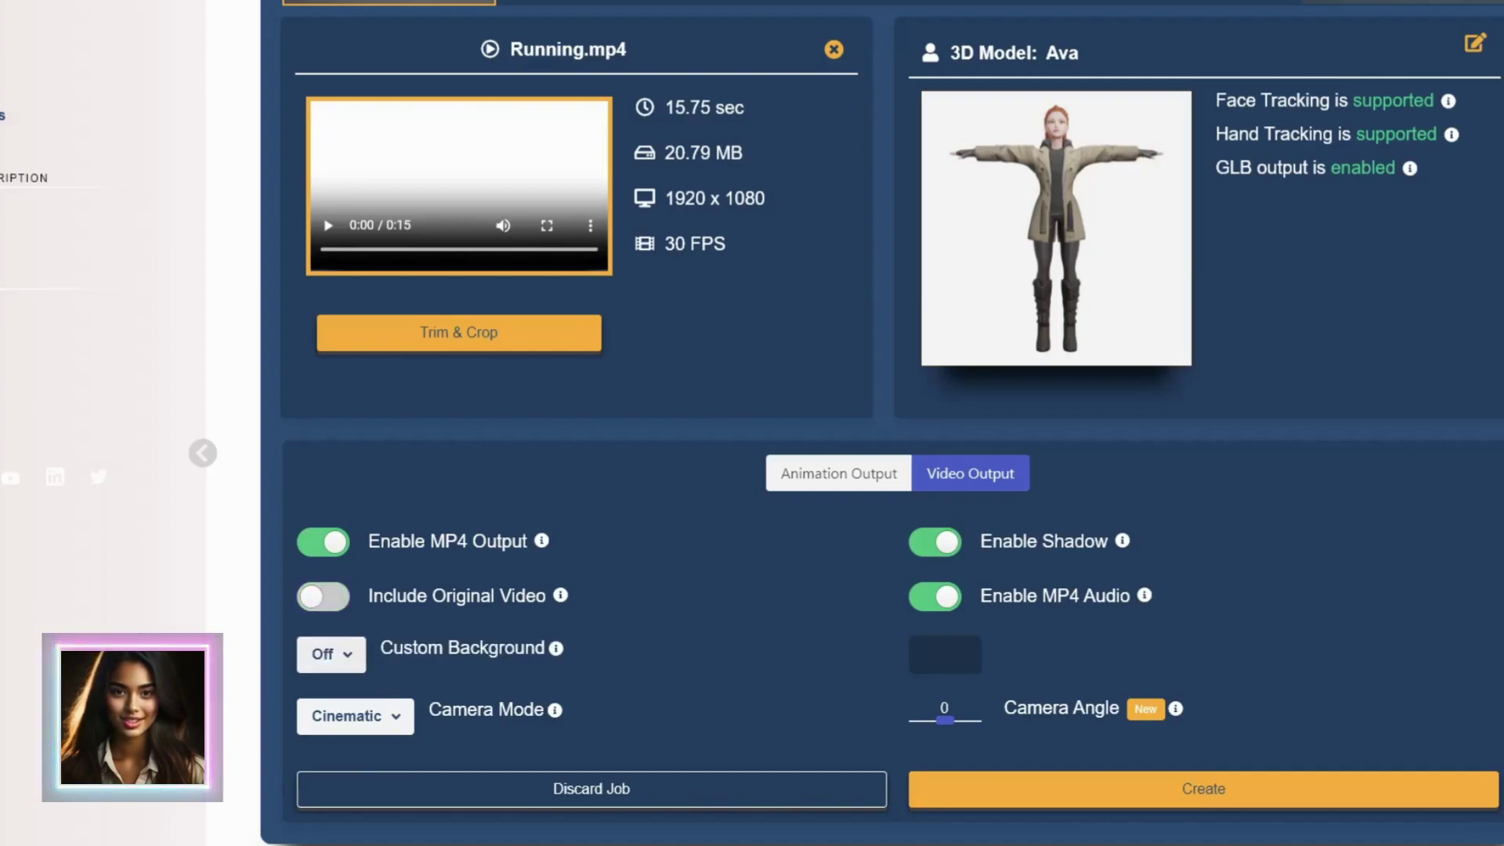
Step: Set the video output's custom background to Solid and pick its green colour
left_click(332, 729)
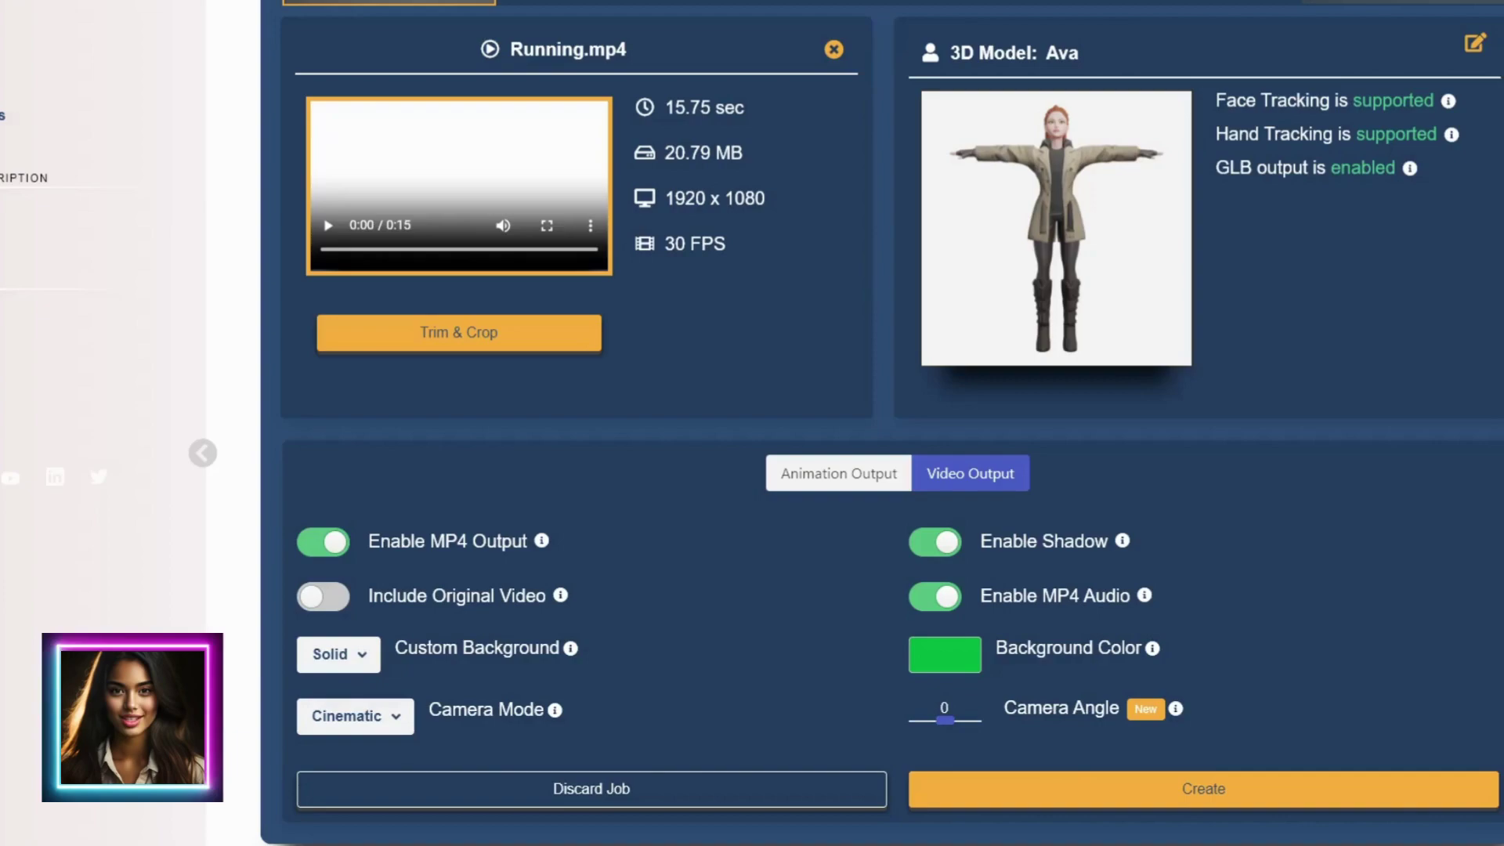
left_click(943, 655)
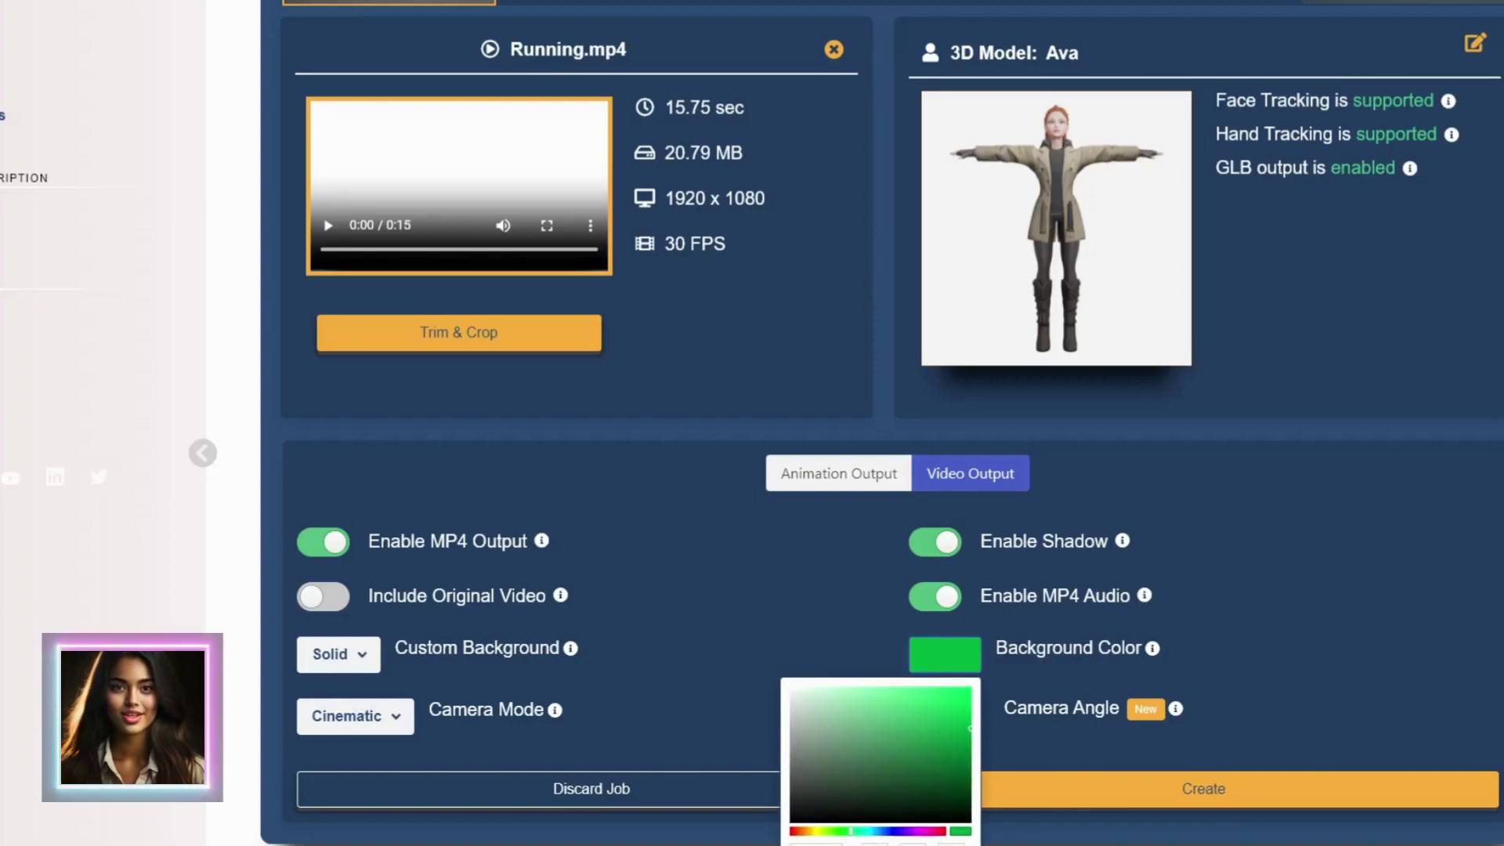
key("Escape")
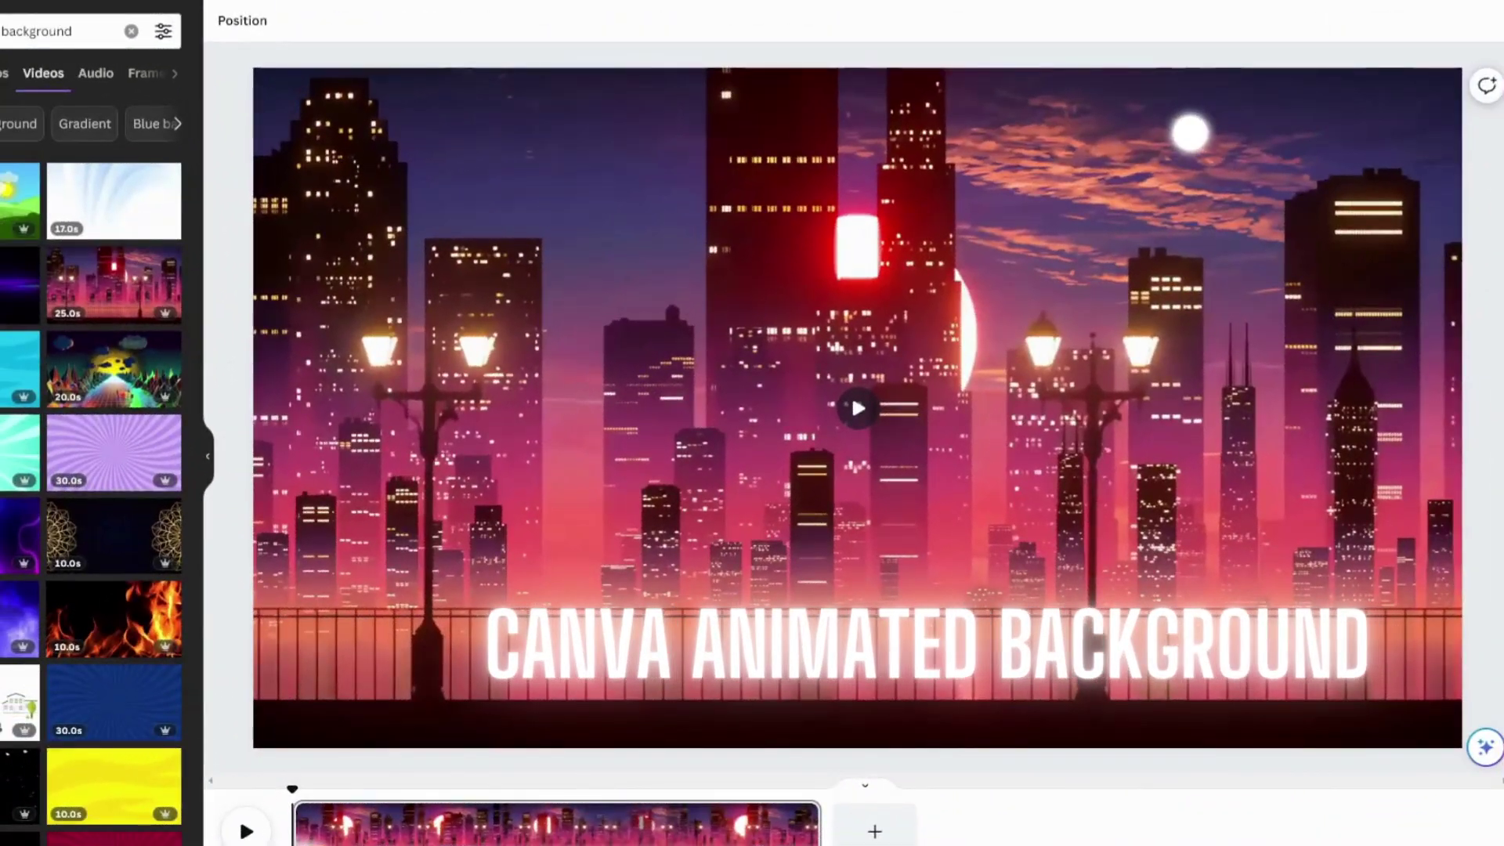
Step: Preview the neon city background video and download it as an MP4
key("space")
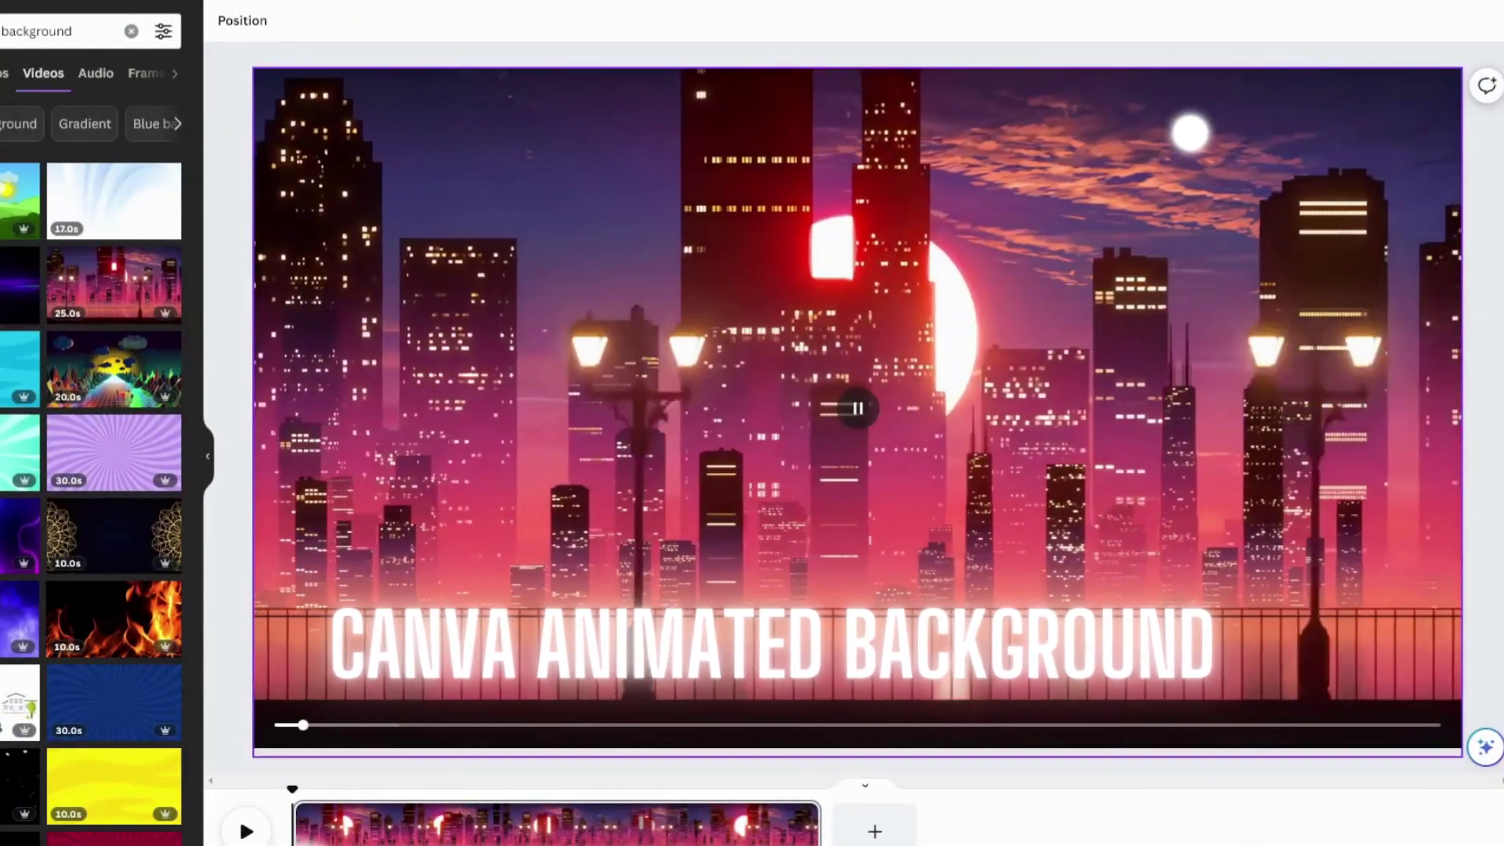
right_click(855, 506)
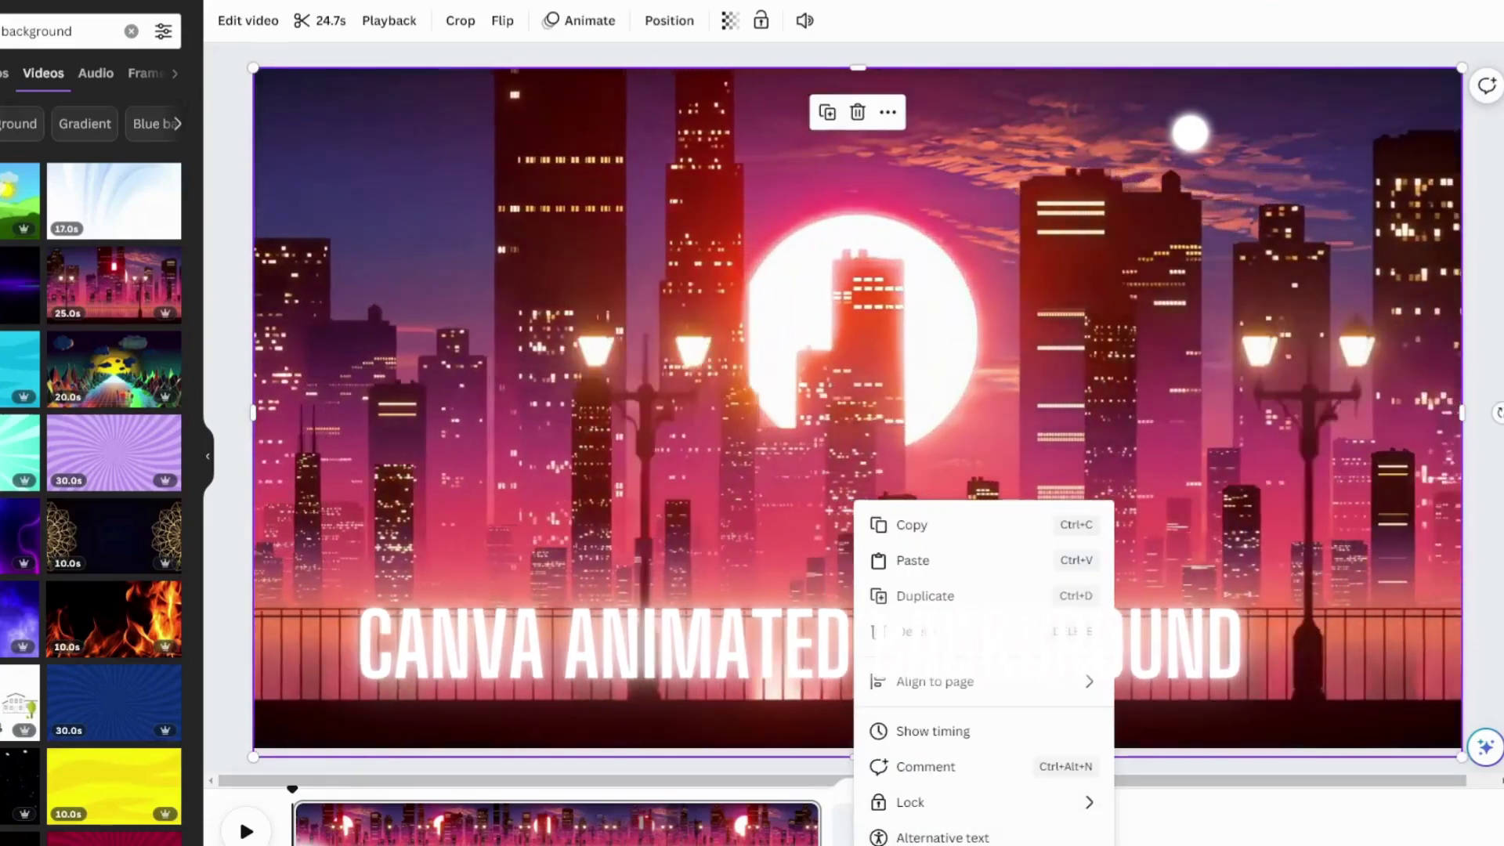
key("Escape")
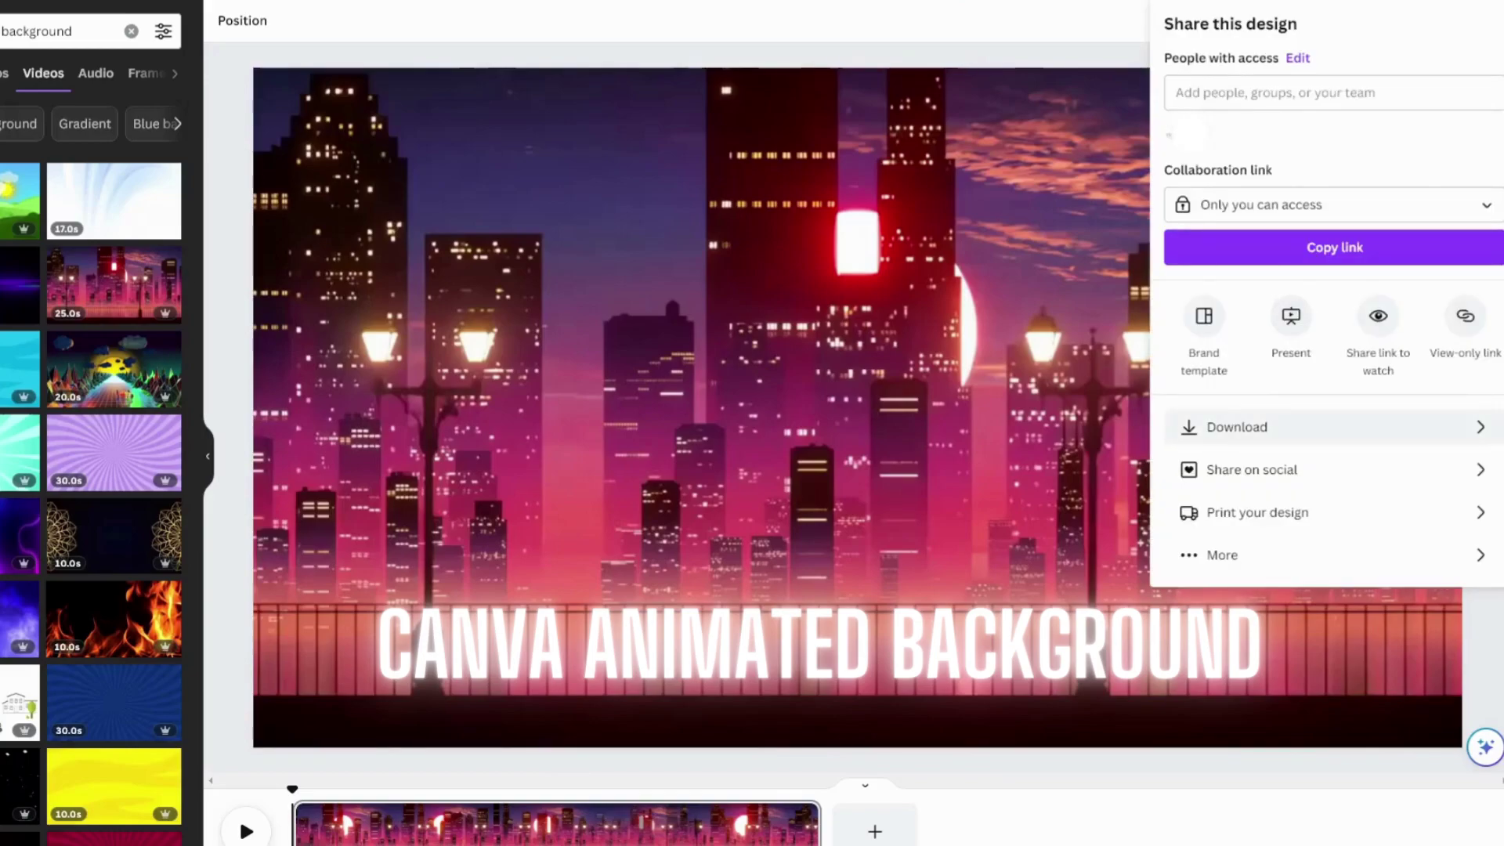
left_click(1237, 426)
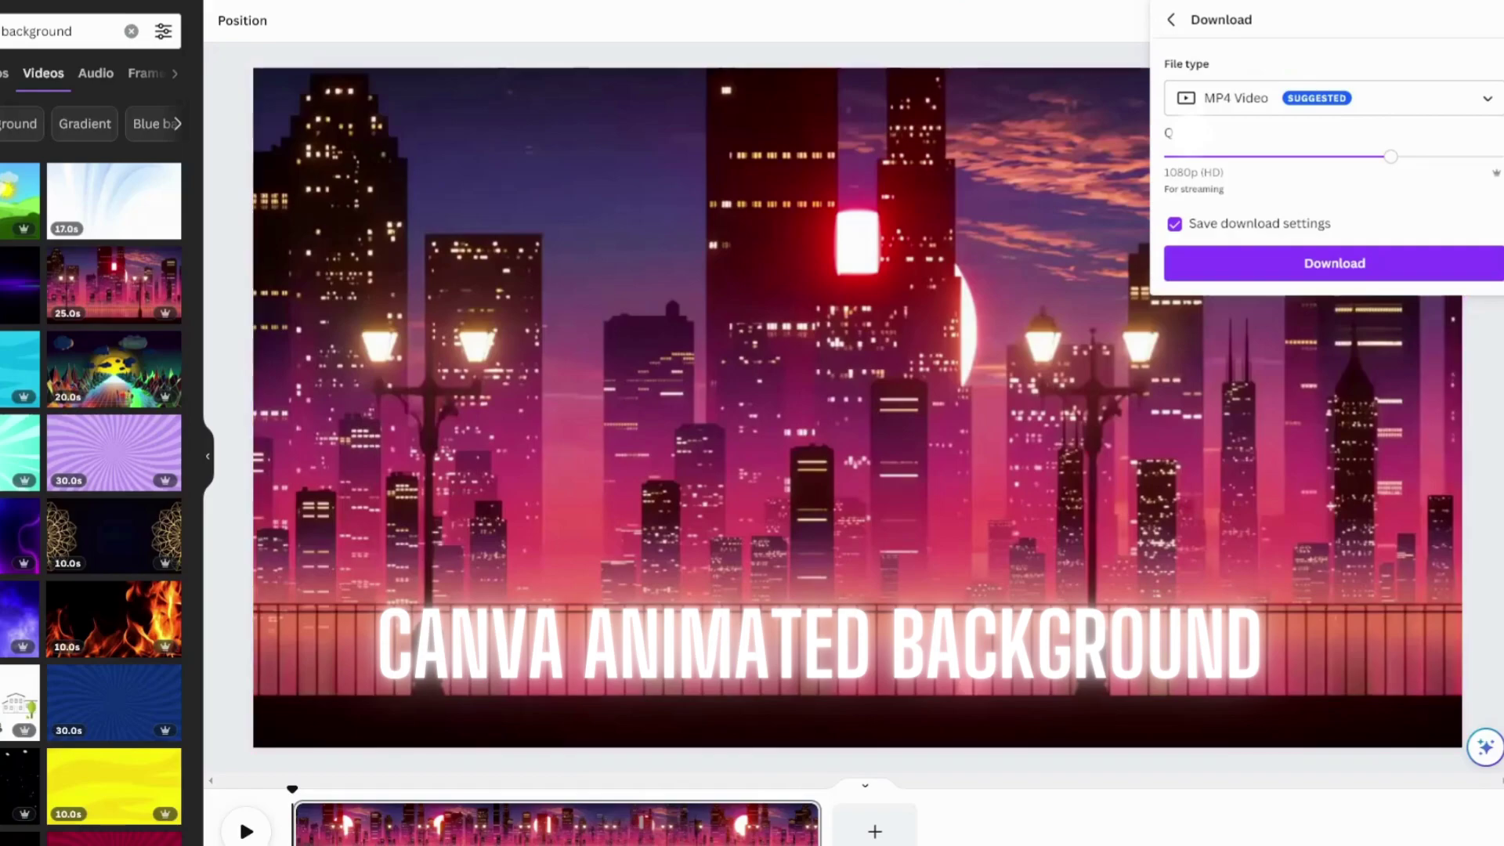
left_click(1333, 264)
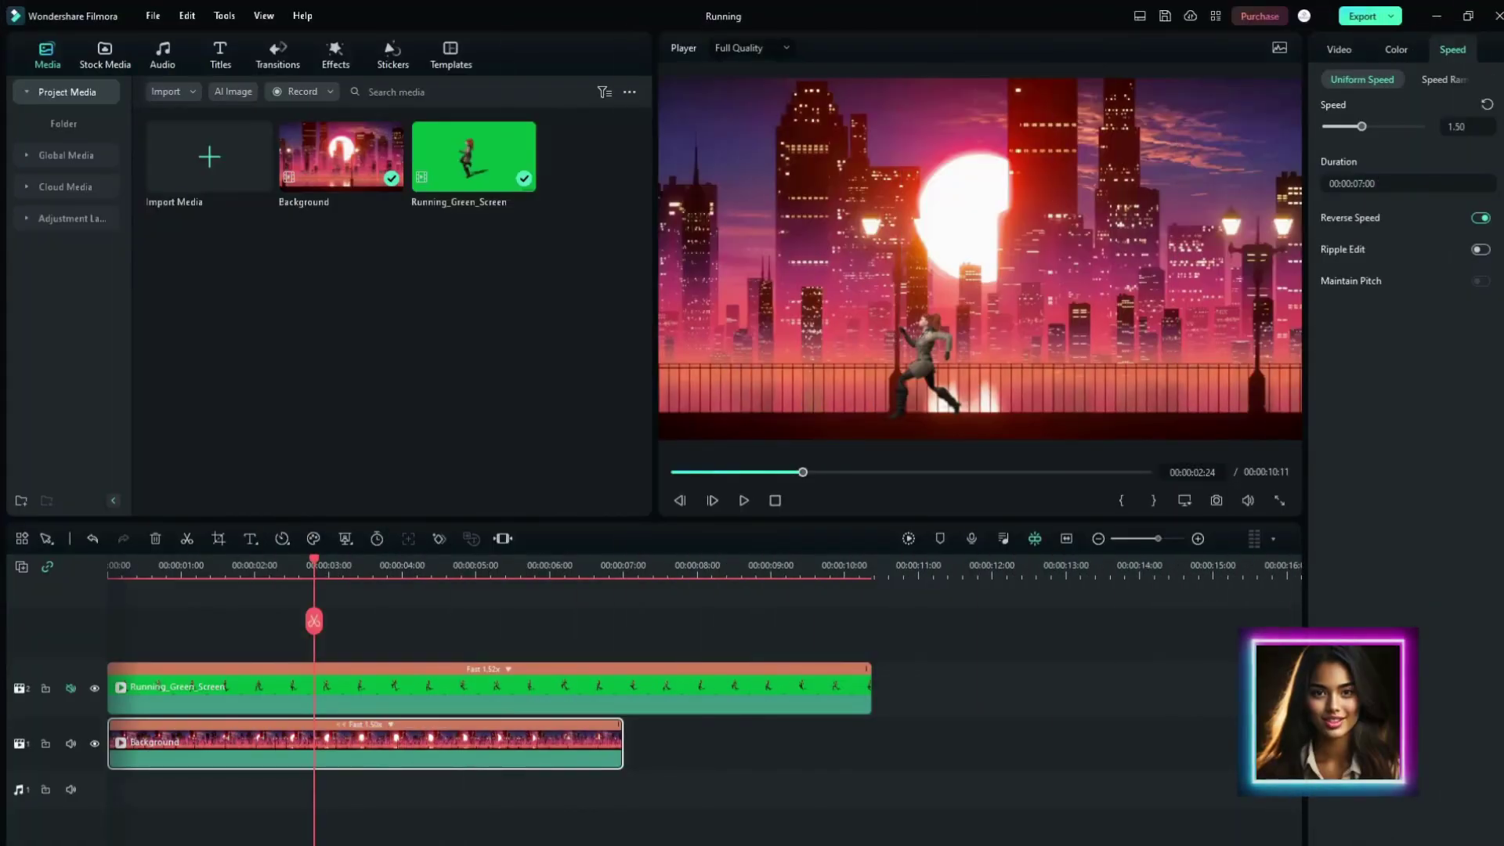
Step: Open Uniform Speed settings for the Background clip
right_click(564, 752)
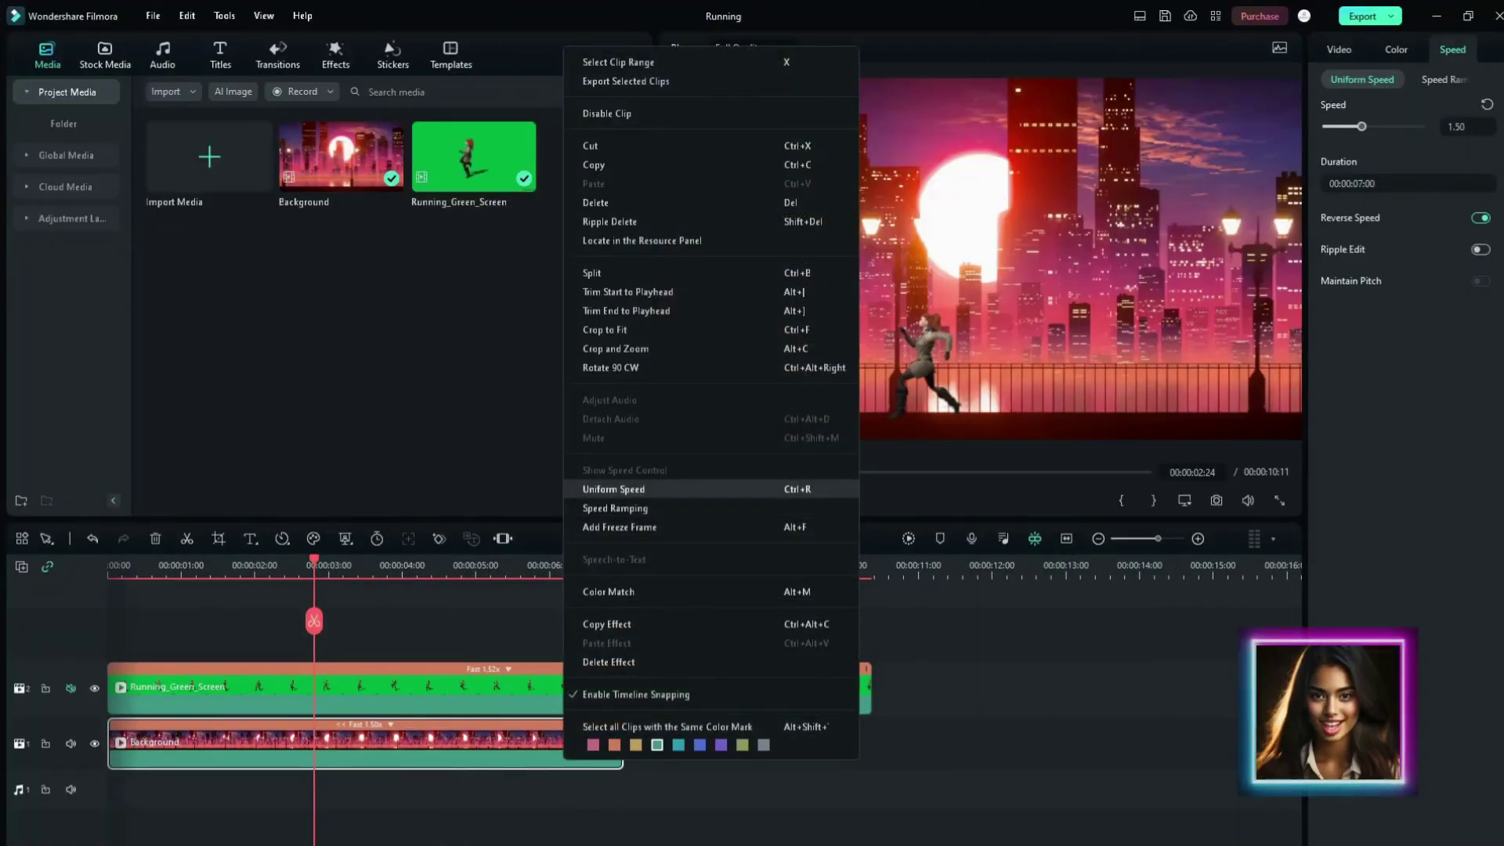
left_click(613, 489)
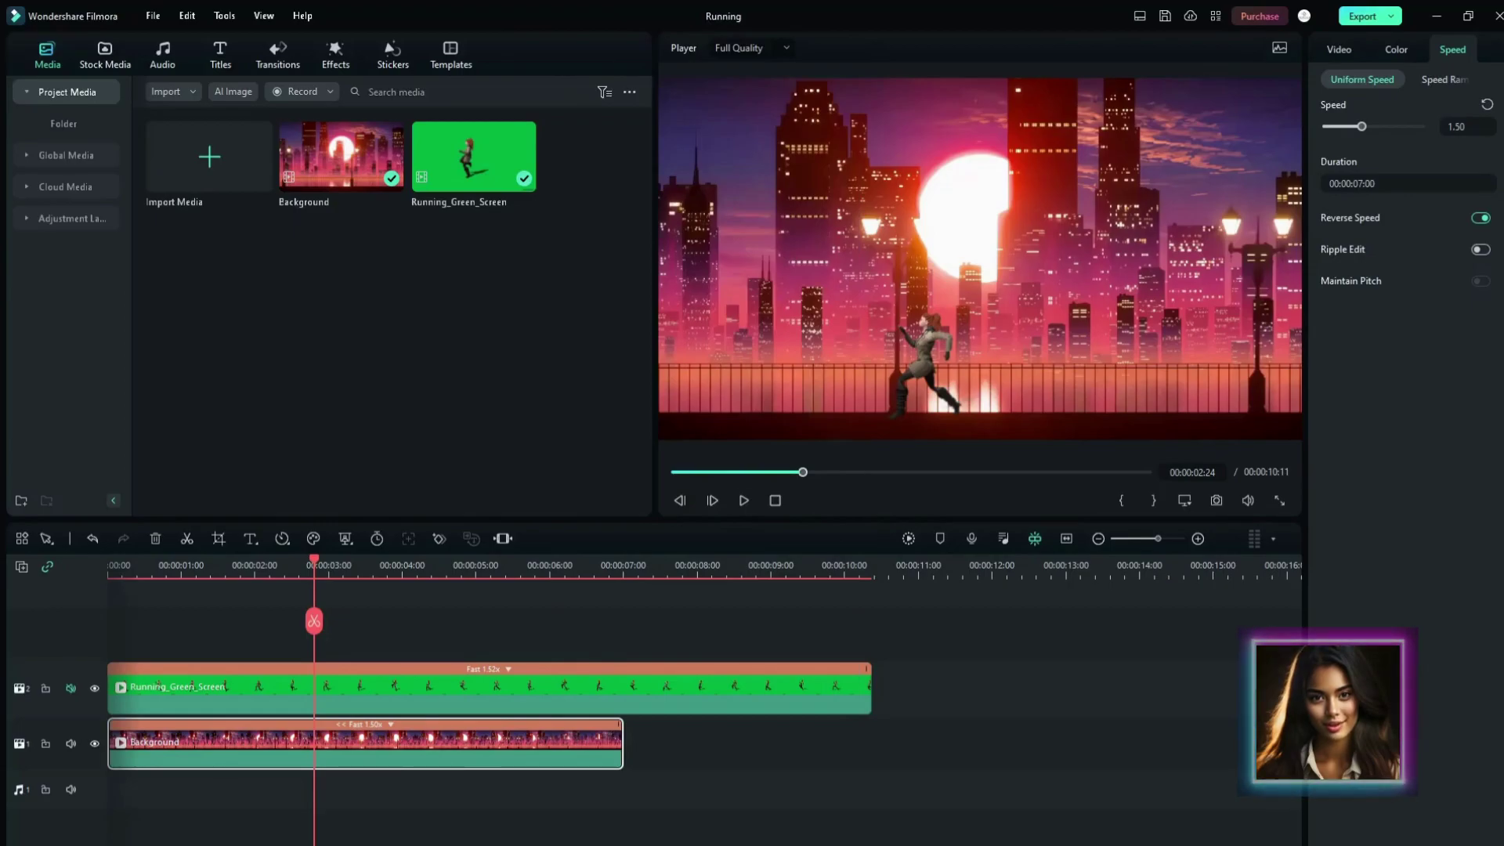